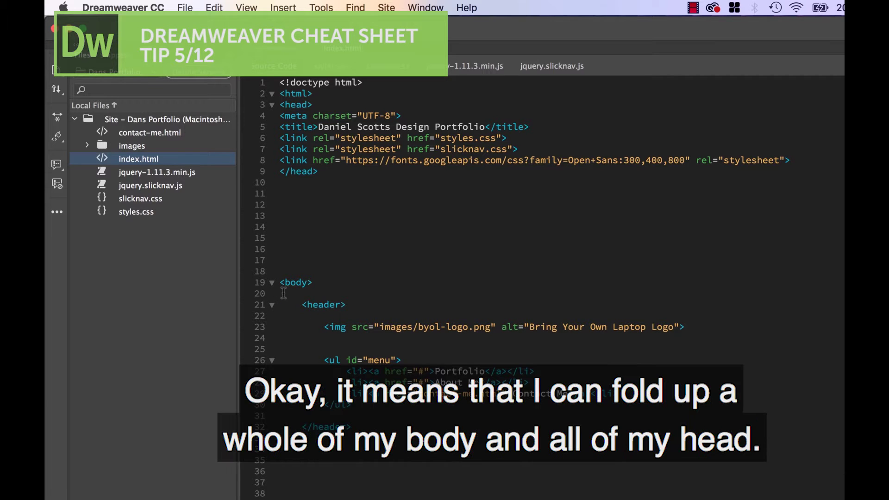
Try folding the body and head sections, then expand both again
{"action": "left_click", "coordinate": [273, 284]}
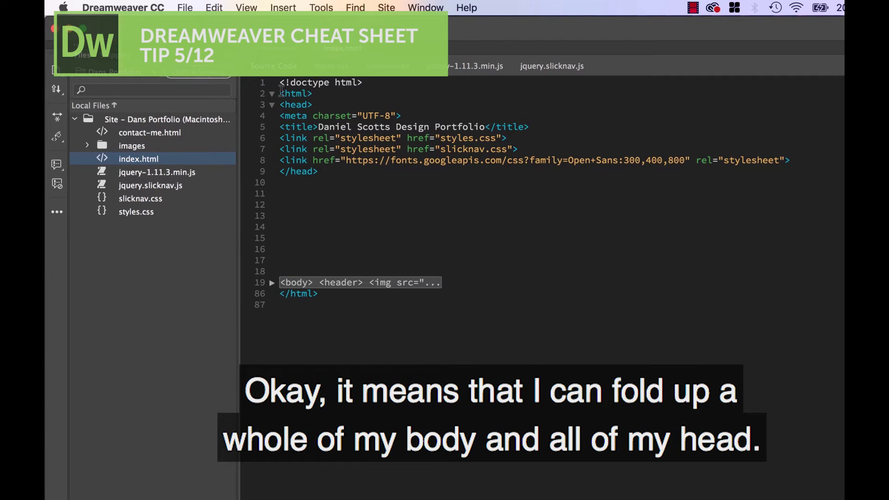
{"action": "left_click", "coordinate": [273, 104]}
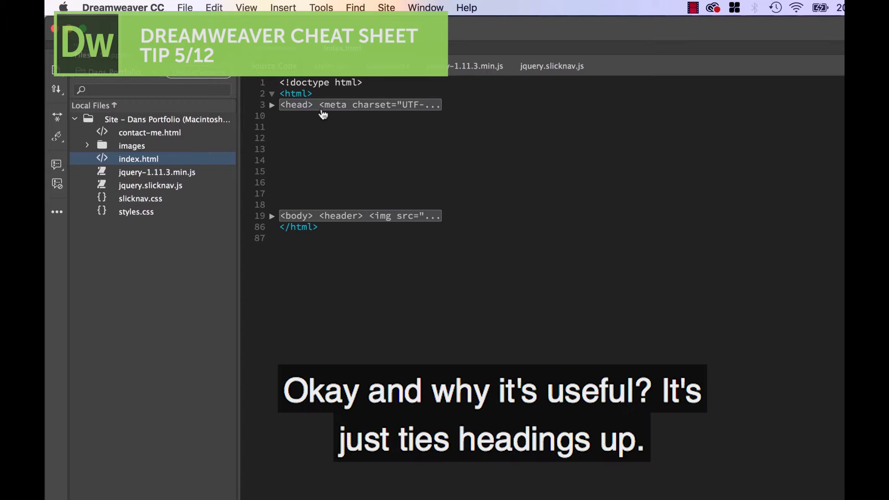
{"action": "left_click", "coordinate": [322, 109]}
{"action": "left_click", "coordinate": [272, 104]}
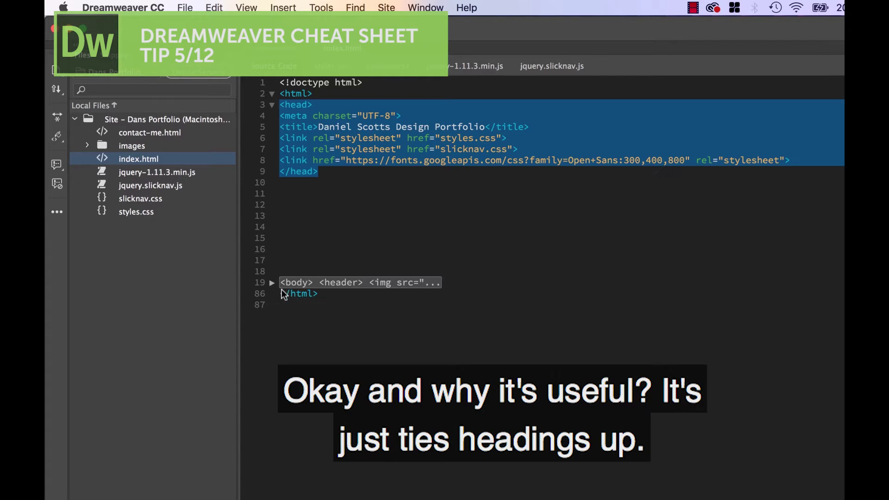
{"action": "left_click", "coordinate": [273, 284]}
{"action": "scroll", "coordinate": [407, 256], "scroll_direction": "down", "scroll_amount": 2}
{"action": "scroll", "coordinate": [411, 260], "scroll_direction": "down", "scroll_amount": 5}
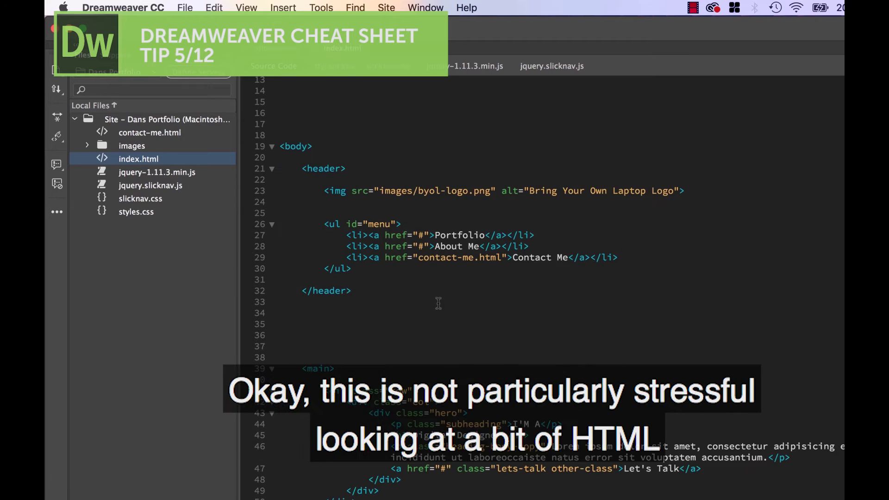
{"action": "scroll", "coordinate": [439, 304], "scroll_direction": "down", "scroll_amount": 6}
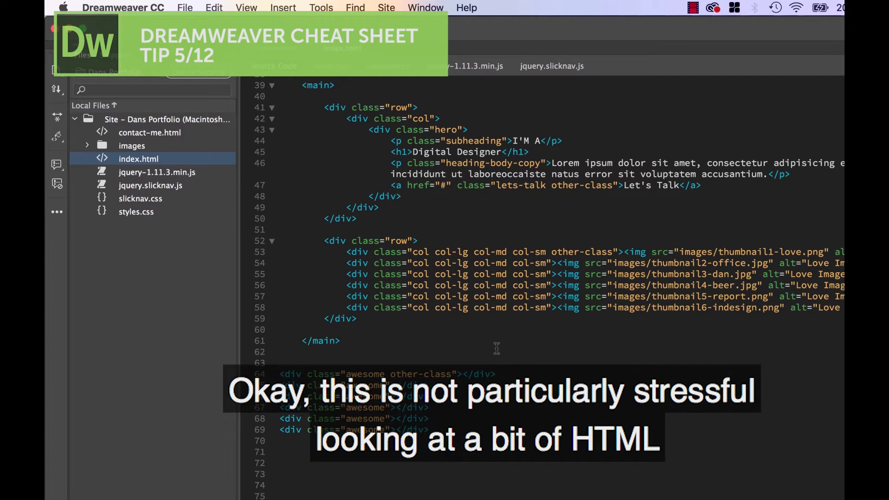
{"action": "scroll", "coordinate": [445, 347], "scroll_direction": "up", "scroll_amount": 6}
{"action": "scroll", "coordinate": [380, 375], "scroll_direction": "up", "scroll_amount": 1}
{"action": "scroll", "coordinate": [356, 307], "scroll_direction": "up", "scroll_amount": 2}
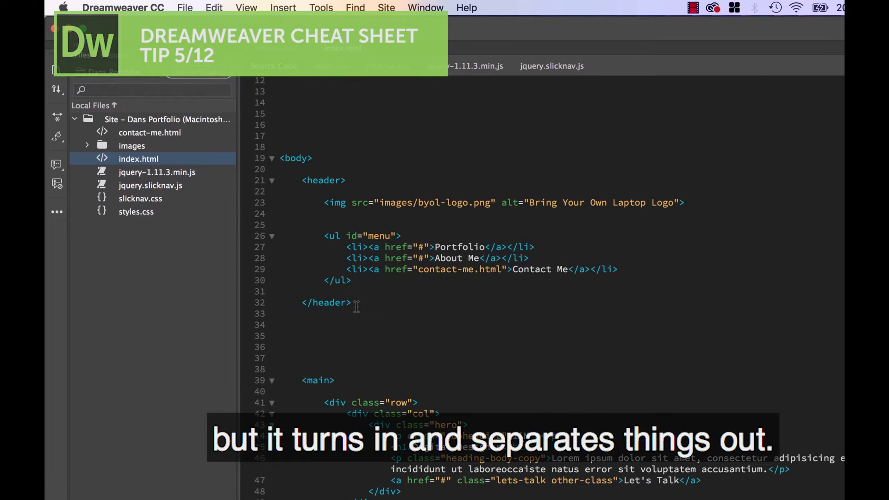
Collapse the header (line 21) and main (line 39) sections to single lines
{"action": "left_click", "coordinate": [274, 181]}
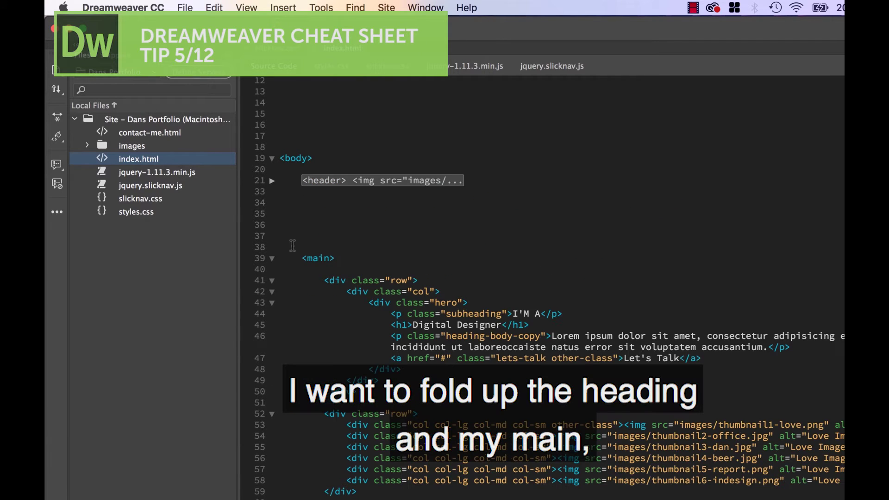
{"action": "left_click", "coordinate": [274, 258]}
{"action": "scroll", "coordinate": [279, 281], "scroll_direction": "up", "scroll_amount": 1}
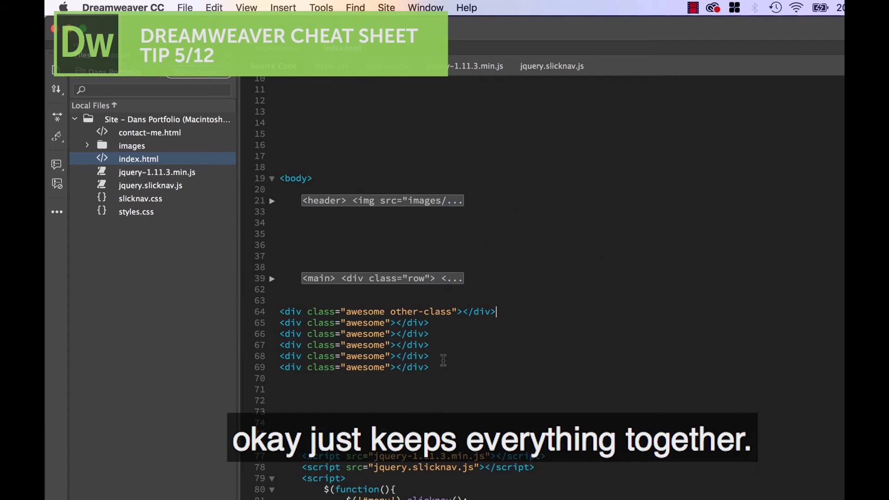
Expand main and header again and insert blank lines at line 60 before the closing main tag
{"action": "left_click", "coordinate": [272, 279]}
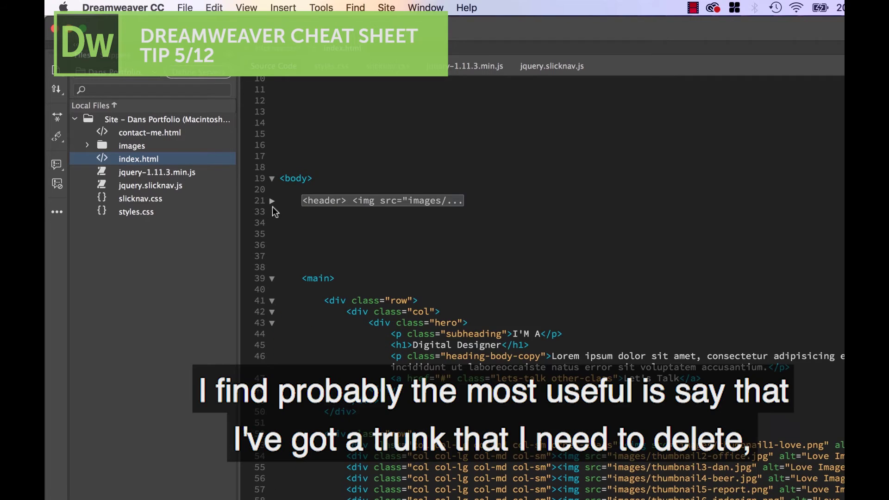
{"action": "left_click", "coordinate": [272, 201]}
{"action": "scroll", "coordinate": [495, 379], "scroll_direction": "down", "scroll_amount": 6}
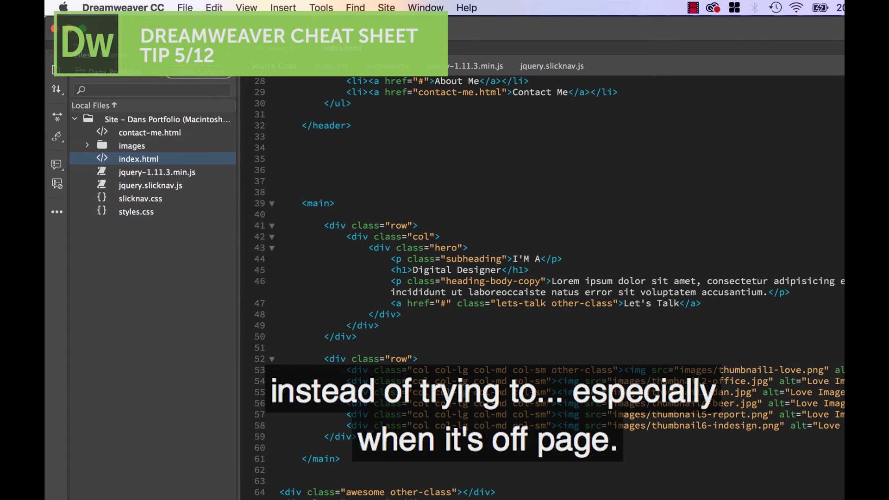
{"action": "scroll", "coordinate": [541, 279], "scroll_direction": "down", "scroll_amount": 5}
{"action": "scroll", "coordinate": [369, 355], "scroll_direction": "up", "scroll_amount": 2}
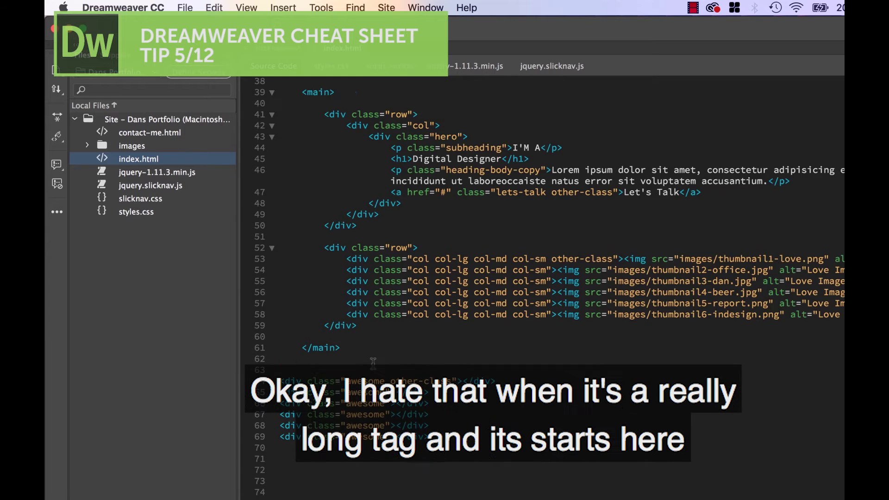
{"action": "scroll", "coordinate": [365, 338], "scroll_direction": "up", "scroll_amount": 7}
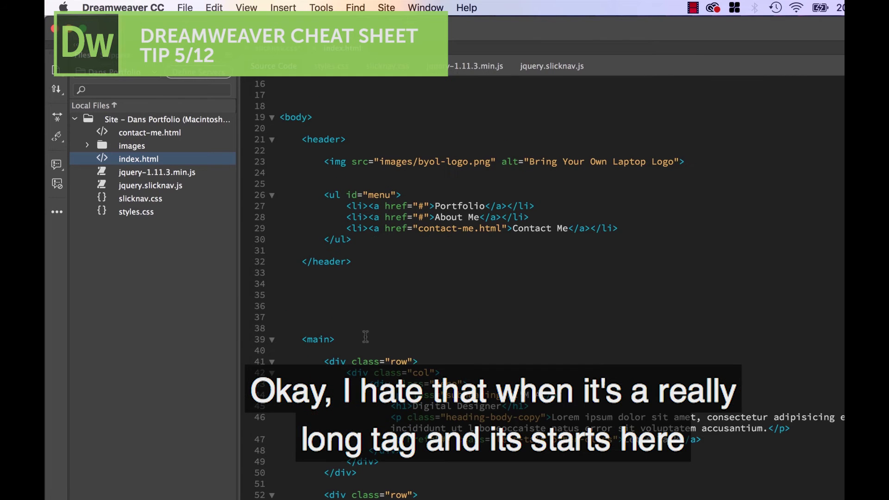
{"action": "scroll", "coordinate": [317, 340], "scroll_direction": "down", "scroll_amount": 3}
{"action": "scroll", "coordinate": [317, 337], "scroll_direction": "down", "scroll_amount": 4}
{"action": "left_click", "coordinate": [313, 330]}
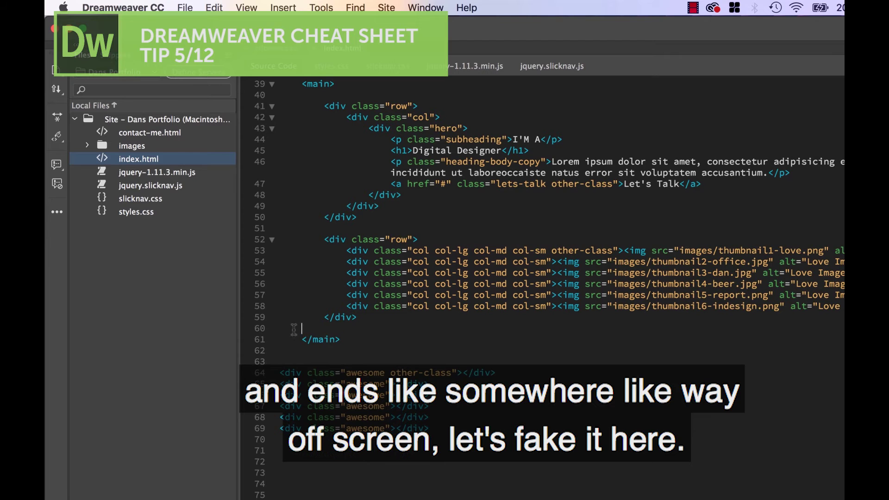
{"action": "key", "text": "Return"}
{"action": "key", "text": "Return"}
{"action": "key", "text": "Return"}
{"action": "key", "text": "Return"}
{"action": "key", "text": "Return"}
{"action": "key", "text": "Return"}
{"action": "key", "text": "Return"}
{"action": "key", "text": "Return"}
{"action": "key", "text": "Return"}
{"action": "key", "text": "Return"}
{"action": "key", "text": "Return"}
{"action": "key", "text": "Return"}
{"action": "scroll", "coordinate": [313, 330], "scroll_direction": "down", "scroll_amount": 1}
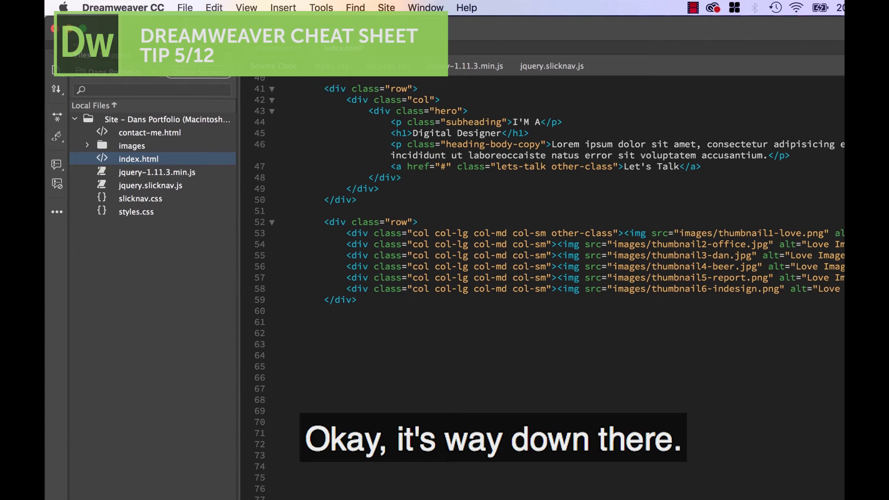
{"action": "scroll", "coordinate": [313, 330], "scroll_direction": "down", "scroll_amount": 1}
{"action": "scroll", "coordinate": [313, 330], "scroll_direction": "up", "scroll_amount": 11}
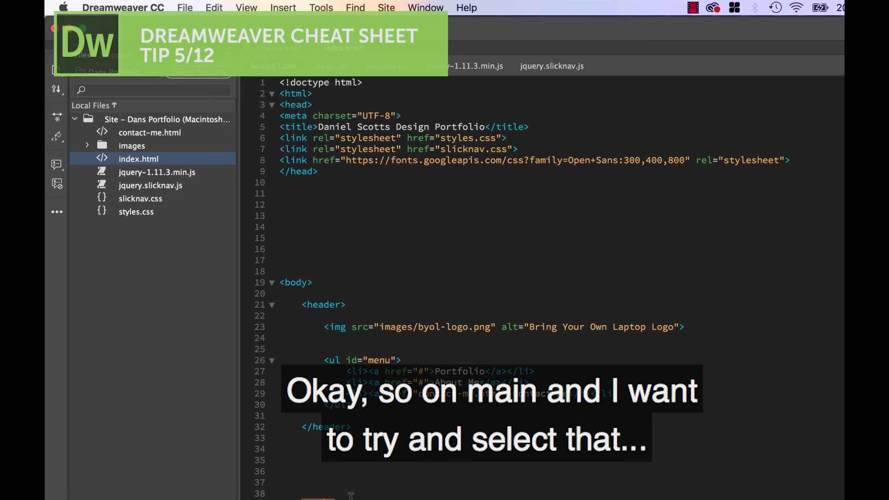
{"action": "scroll", "coordinate": [351, 495], "scroll_direction": "down", "scroll_amount": 2}
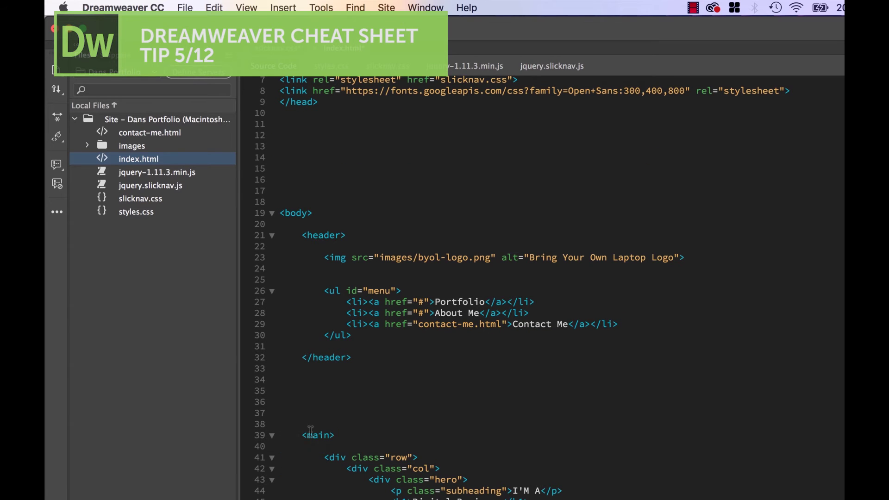
{"action": "left_click_drag", "start_coordinate": [310, 432], "coordinate": [313, 487]}
{"action": "scroll", "coordinate": [313, 486], "scroll_direction": "down", "scroll_amount": 3}
{"action": "scroll", "coordinate": [313, 486], "scroll_direction": "down", "scroll_amount": 10}
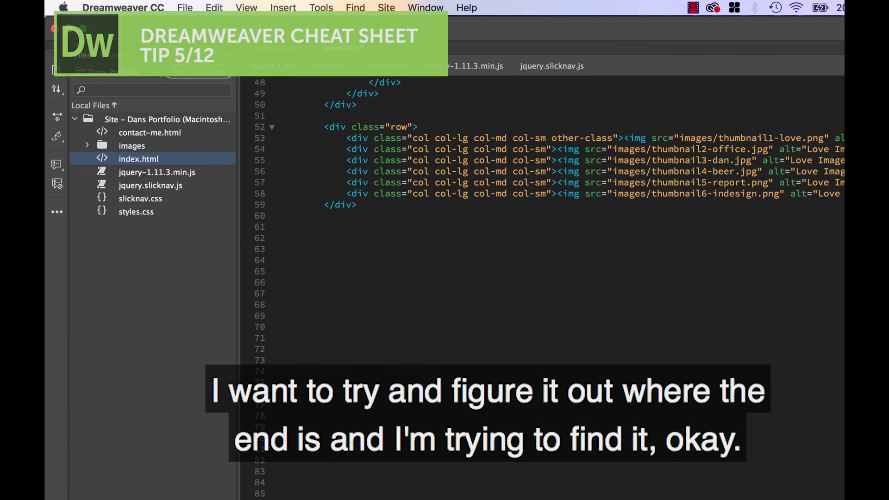
{"action": "scroll", "coordinate": [542, 278], "scroll_direction": "down", "scroll_amount": 7}
{"action": "scroll", "coordinate": [349, 322], "scroll_direction": "up", "scroll_amount": 15}
{"action": "left_click", "coordinate": [370, 343]}
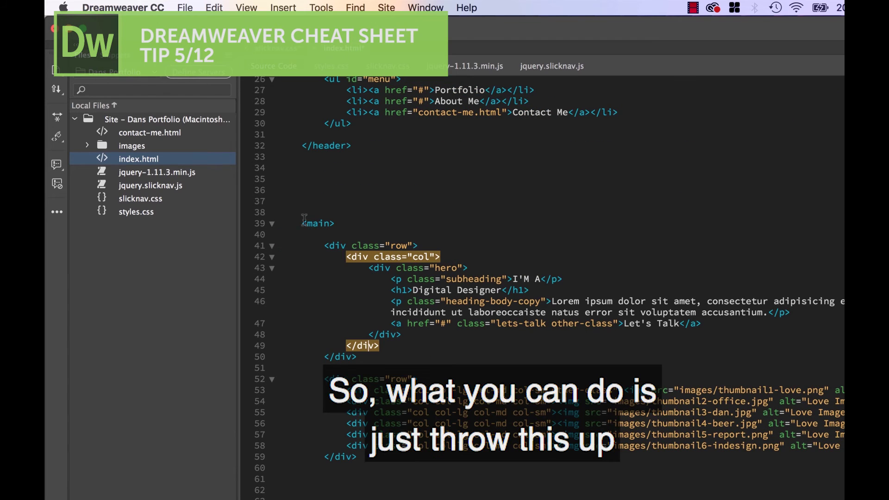
{"action": "left_click", "coordinate": [272, 223]}
{"action": "left_click", "coordinate": [327, 279]}
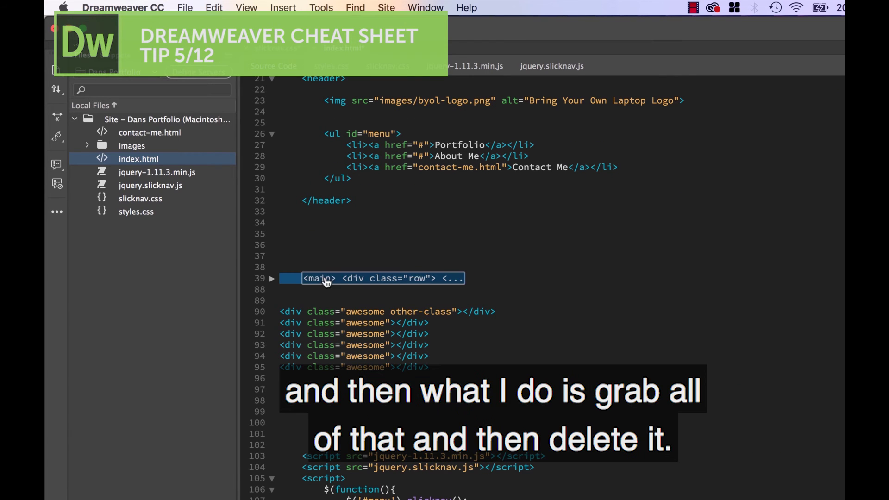
{"action": "key", "text": "BackSpace"}
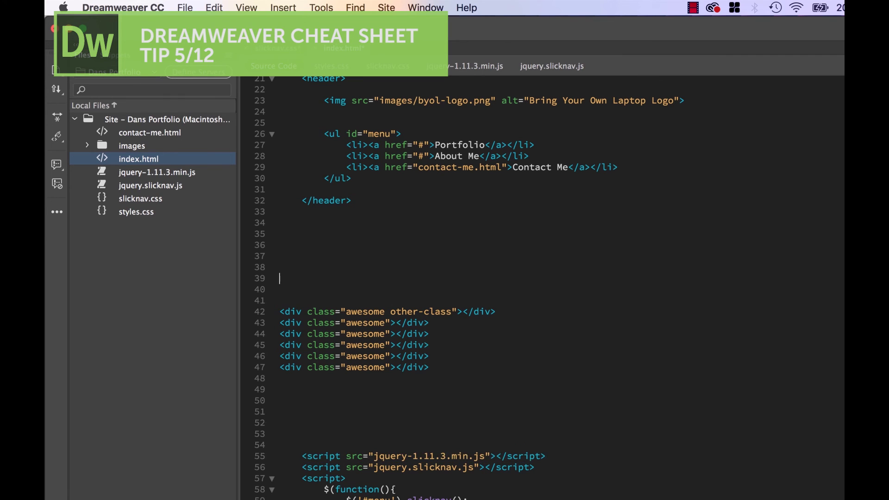
{"action": "key", "text": "super+z"}
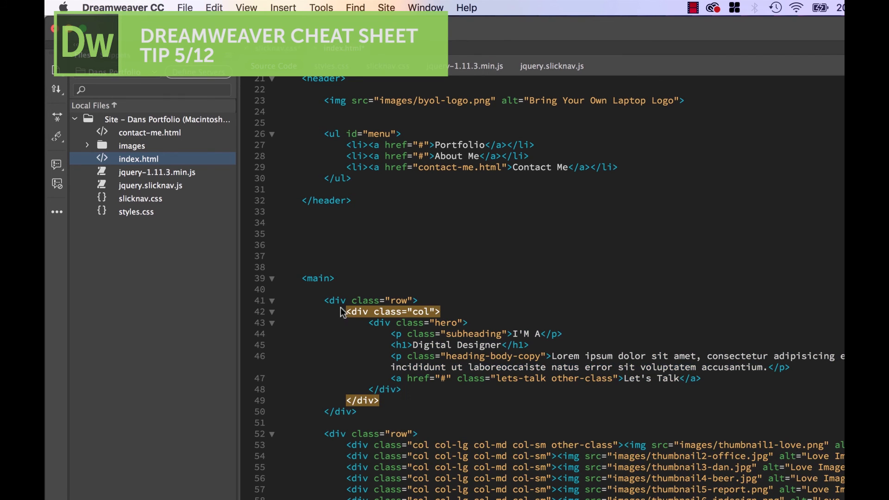
{"action": "left_click", "coordinate": [272, 278]}
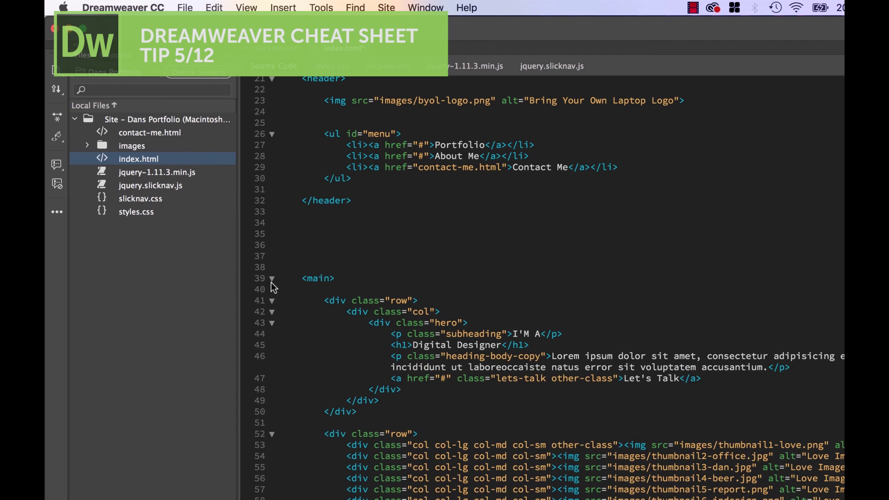